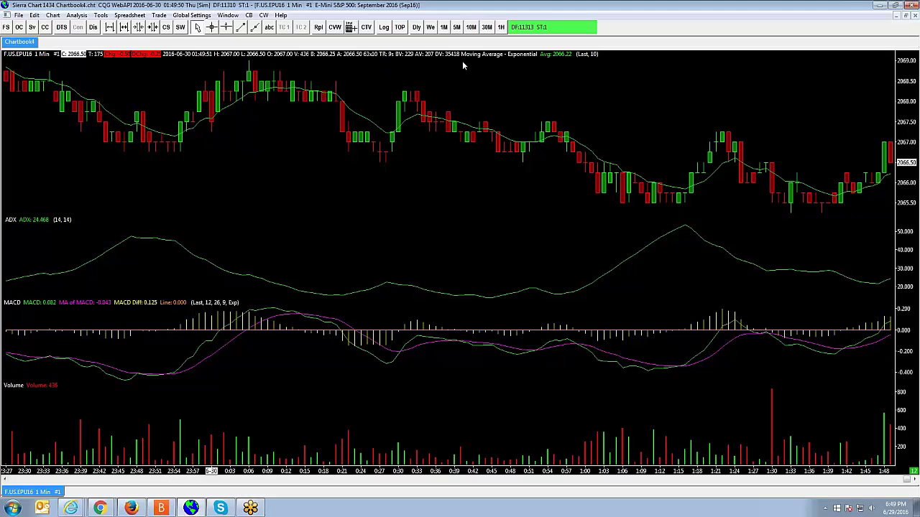
Step: Open a Trading DOM for F.US.EPU16 from the symbol finder
{"action": "left_click", "coordinate": [7, 29]}
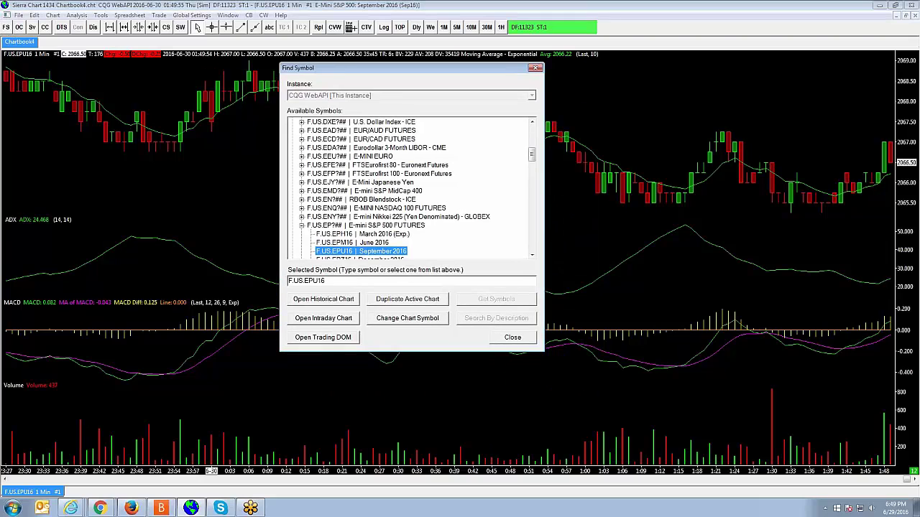
{"action": "left_click", "coordinate": [335, 340]}
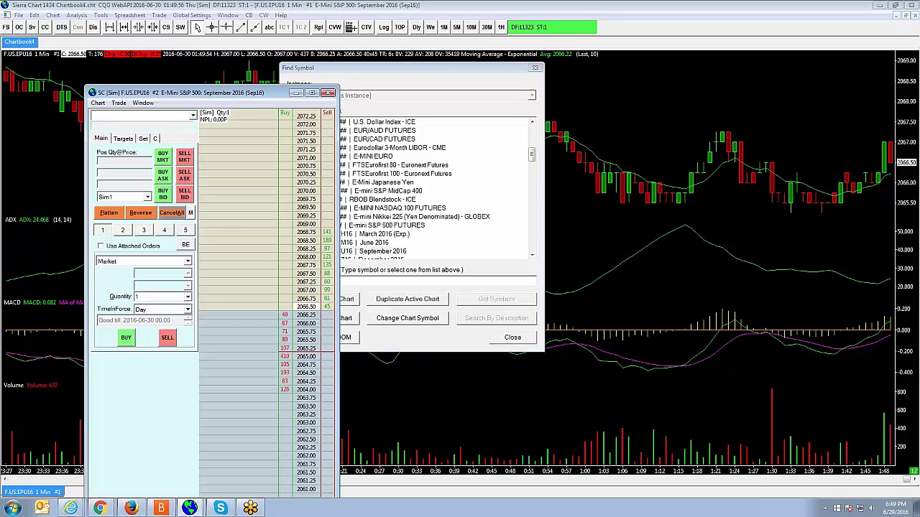
{"action": "left_click", "coordinate": [512, 337]}
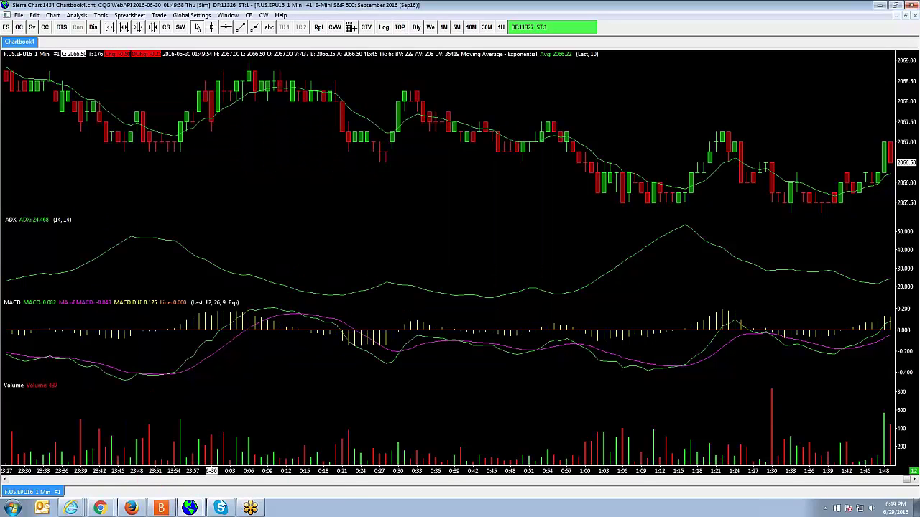
Step: Restore the DOM window, shift it to the right, then minimize it
{"action": "mouse_move", "coordinate": [190, 508]}
{"action": "left_click", "coordinate": [185, 487]}
{"action": "left_click_drag", "start_coordinate": [213, 88], "coordinate": [443, 51]}
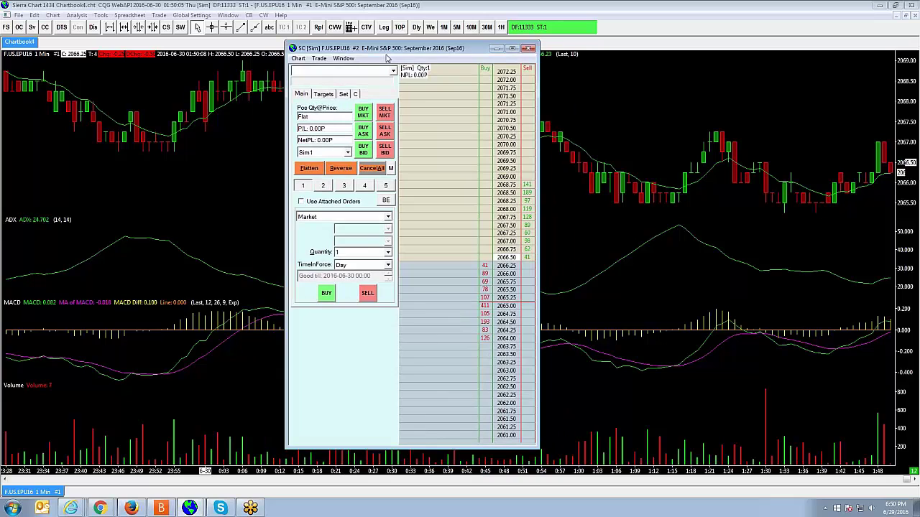
{"action": "left_click_drag", "start_coordinate": [387, 56], "coordinate": [453, 61]}
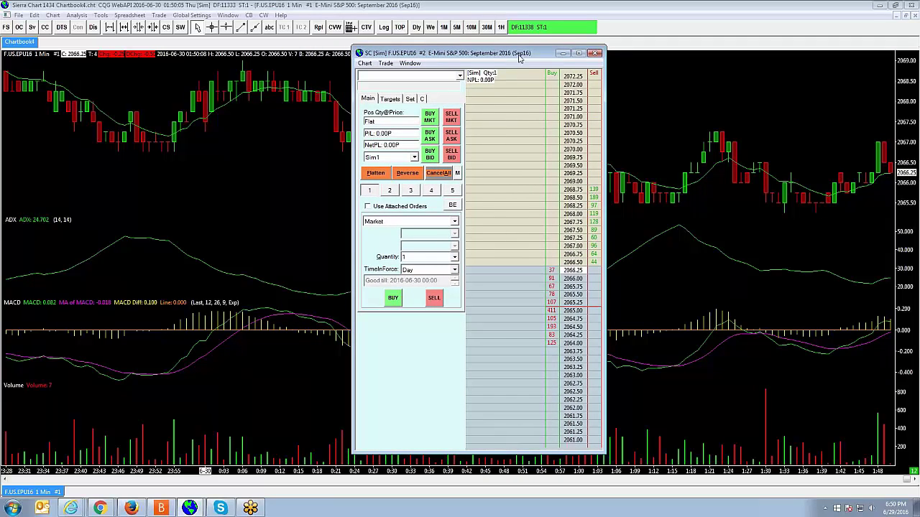
{"action": "left_click", "coordinate": [562, 53]}
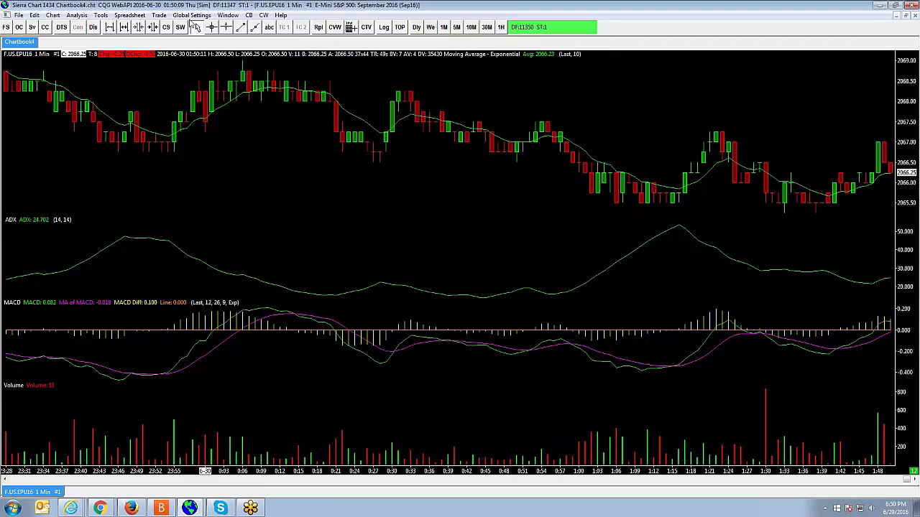
Step: Attach a trade window to the chart and show its Targets settings
{"action": "left_click", "coordinate": [159, 15]}
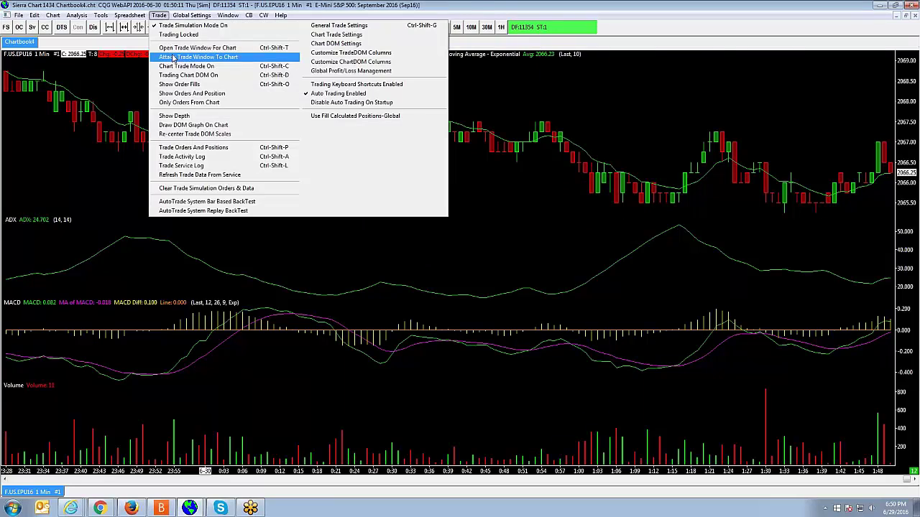
{"action": "left_click", "coordinate": [188, 58]}
{"action": "left_click", "coordinate": [36, 80]}
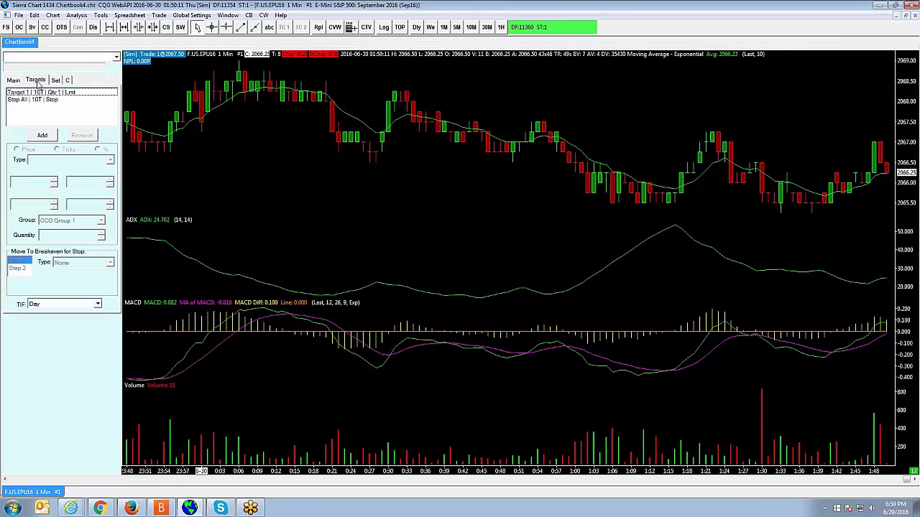
Step: Restore the DOM window over the chart and show its Targets tab and saved strategies list
{"action": "left_click", "coordinate": [190, 508]}
{"action": "left_click", "coordinate": [201, 472]}
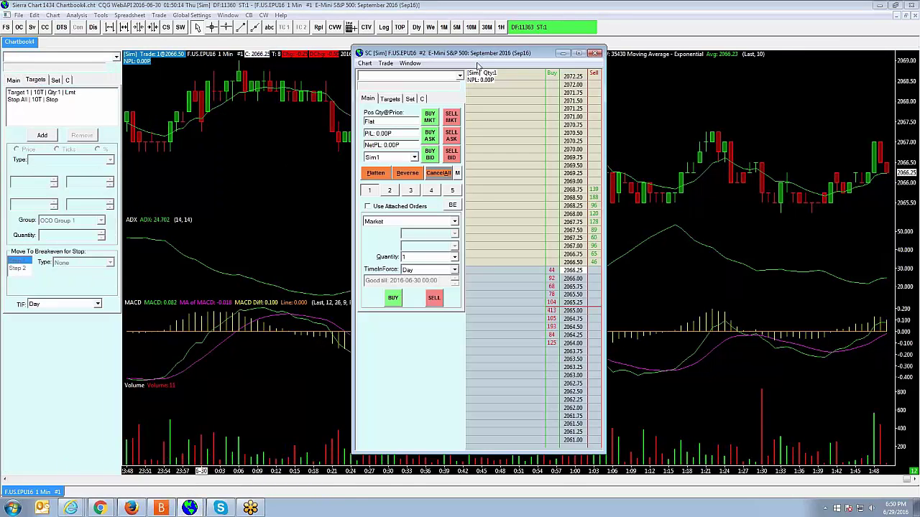
{"action": "left_click_drag", "start_coordinate": [390, 65], "coordinate": [303, 77]}
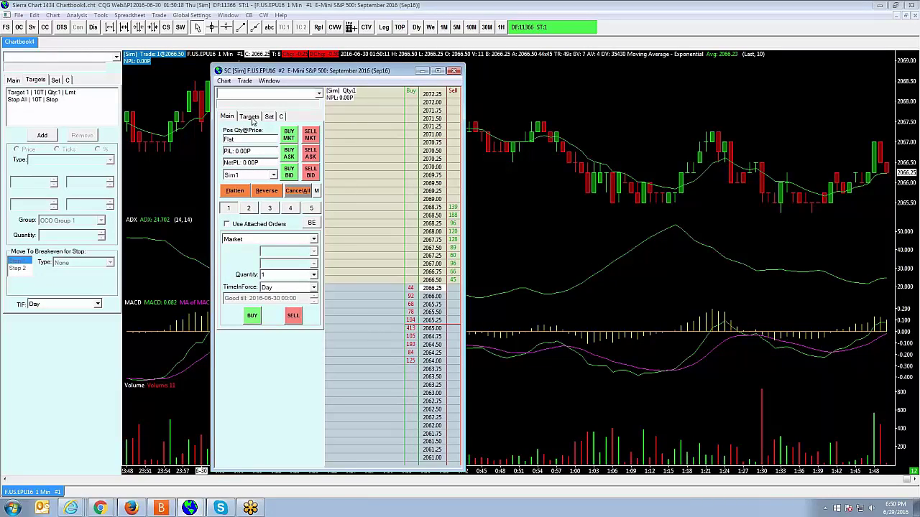
{"action": "left_click", "coordinate": [249, 116]}
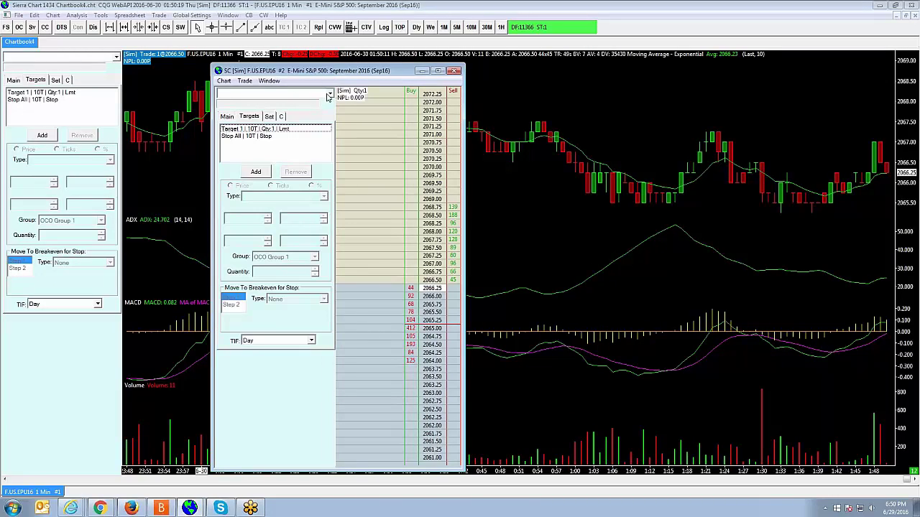
{"action": "left_click", "coordinate": [328, 94]}
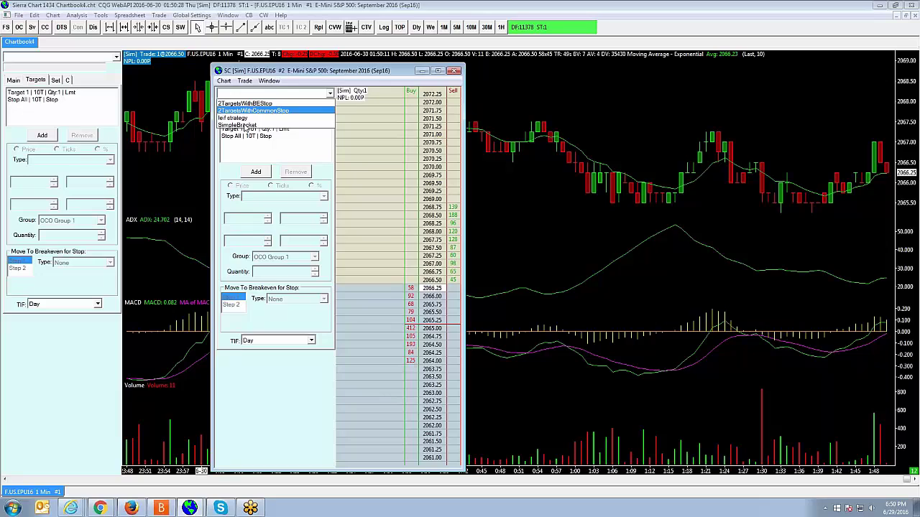
Step: Review the DOM's Target 1 and Stop All settings on the Targets tab
{"action": "left_click", "coordinate": [238, 120]}
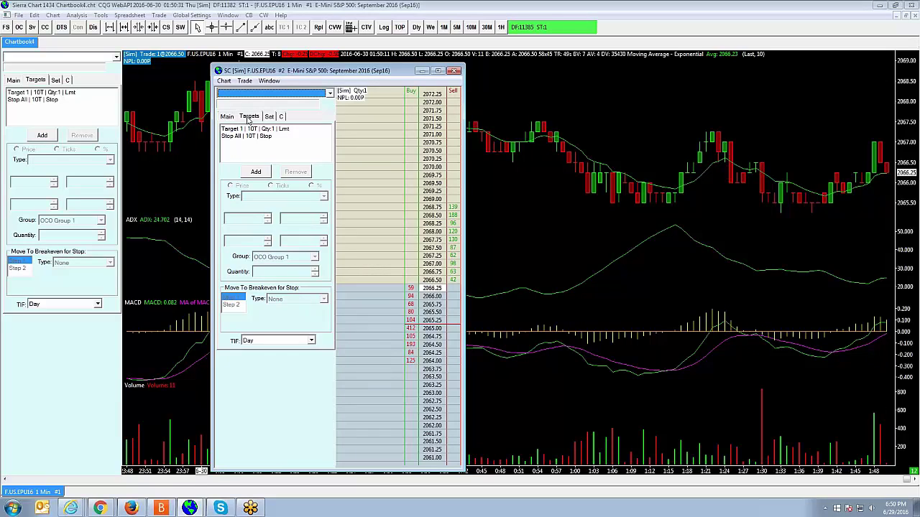
{"action": "left_click", "coordinate": [239, 135]}
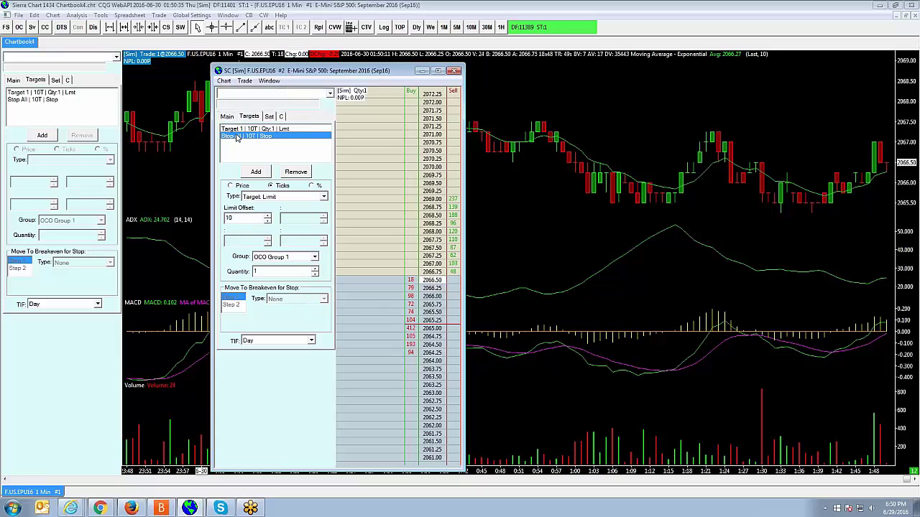
{"action": "left_click", "coordinate": [237, 131]}
{"action": "left_click", "coordinate": [236, 133]}
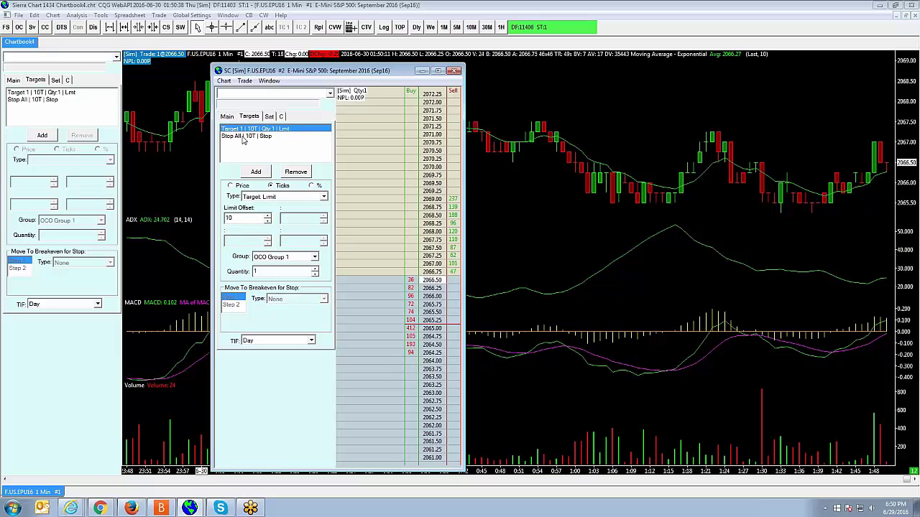
{"action": "left_click", "coordinate": [243, 136]}
{"action": "left_click_drag", "start_coordinate": [348, 71], "coordinate": [395, 61]}
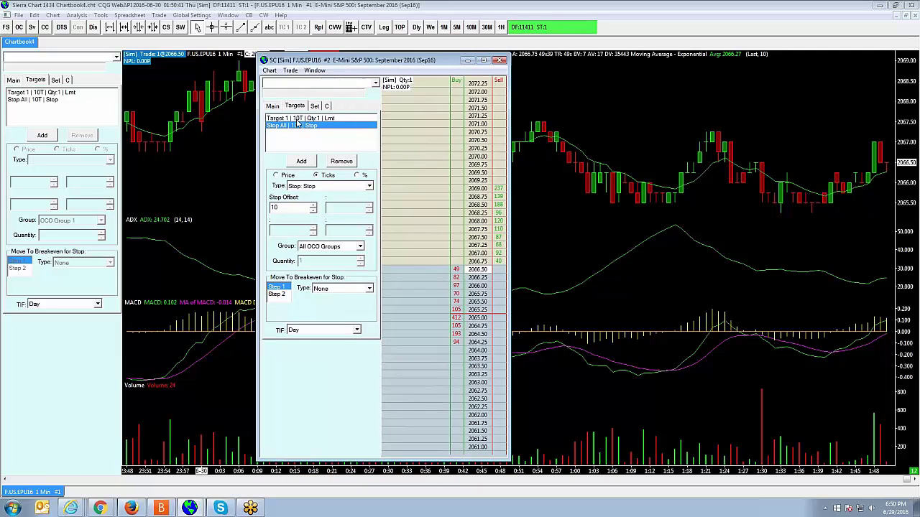
Step: Change Target 1's Limit Offset from 10 to 8 ticks
{"action": "left_click", "coordinate": [298, 119]}
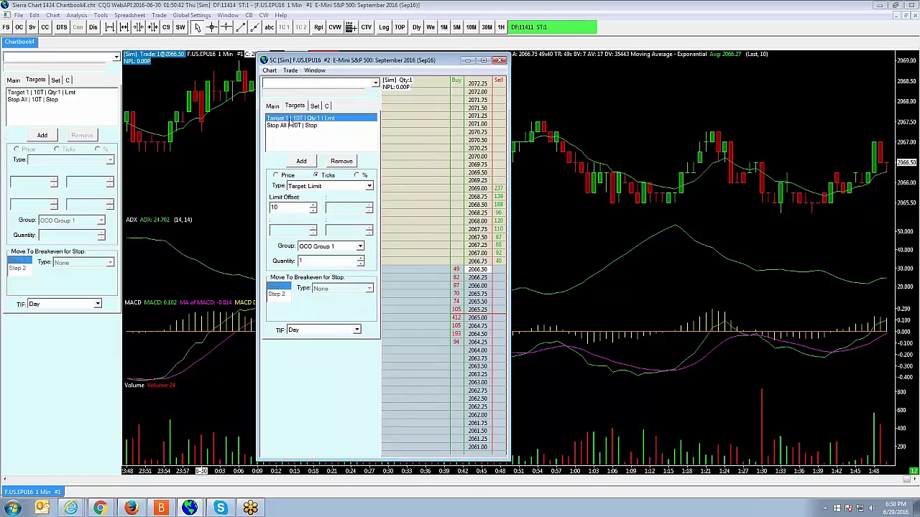
{"action": "double_click", "coordinate": [302, 206]}
{"action": "key", "text": "BackSpace"}
{"action": "type", "text": "8"}
{"action": "left_click", "coordinate": [283, 127]}
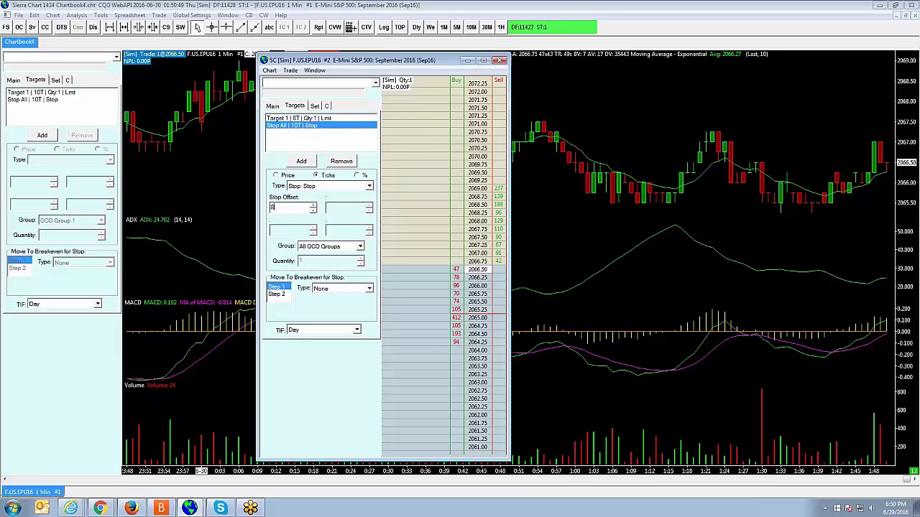
Step: Set the Stop All Stop Offset to 8 ticks and return to the Main page
{"action": "left_click", "coordinate": [296, 207]}
{"action": "type", "text": "8"}
{"action": "left_click", "coordinate": [285, 120]}
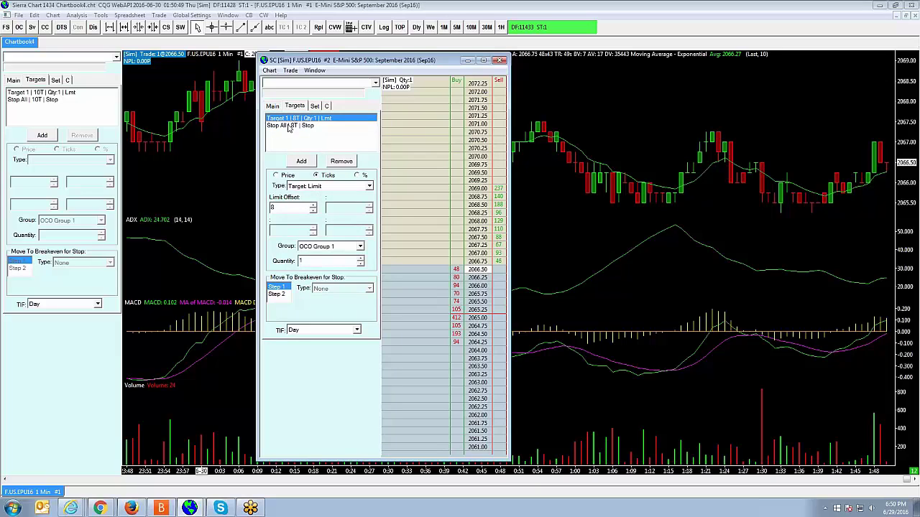
{"action": "left_click", "coordinate": [285, 126]}
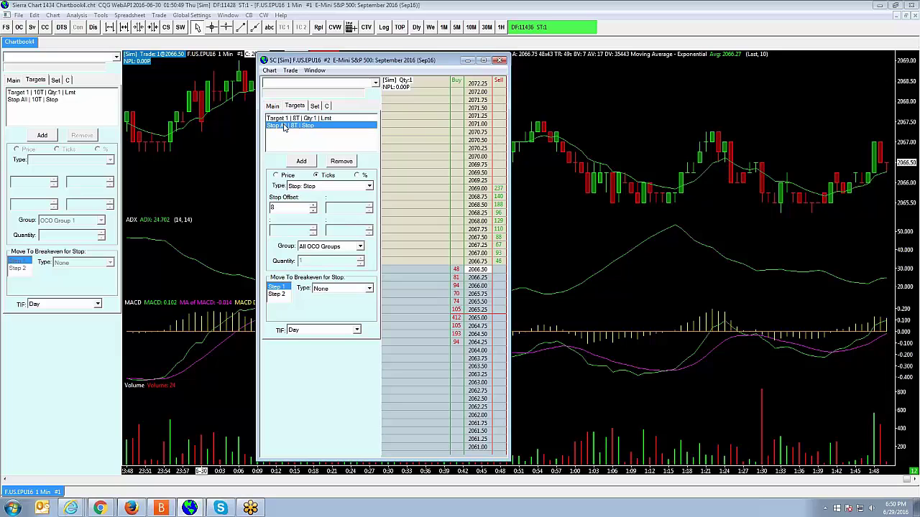
{"action": "left_click_drag", "start_coordinate": [351, 65], "coordinate": [341, 61]}
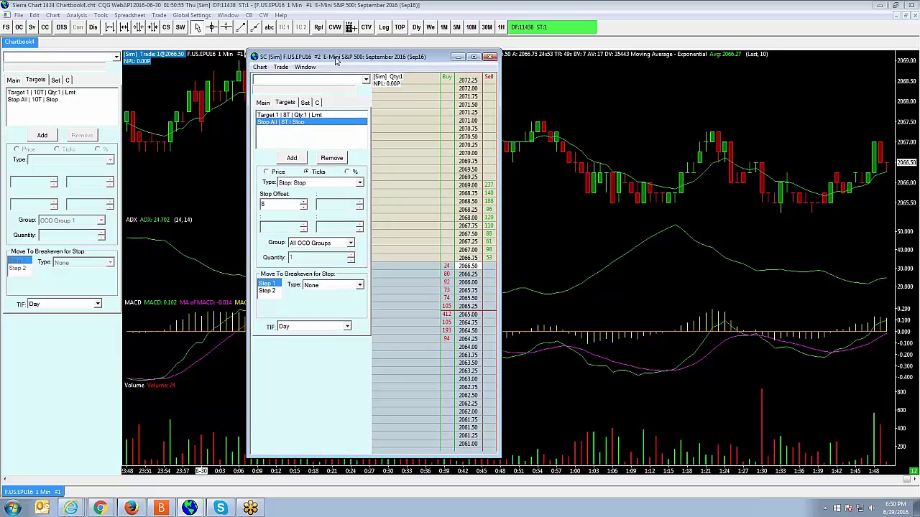
{"action": "left_click", "coordinate": [265, 104]}
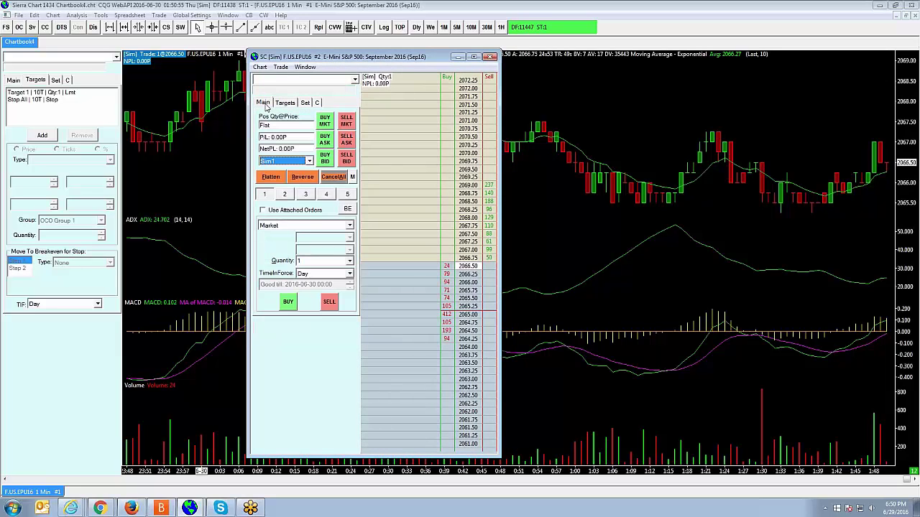
Step: Save the trade window configuration under the file name 6-29-2016
{"action": "left_click", "coordinate": [349, 180]}
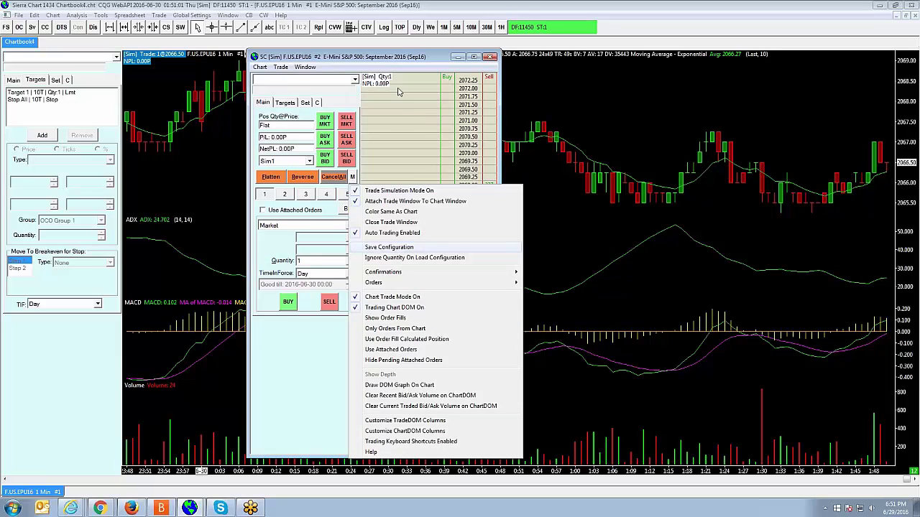
{"action": "left_click", "coordinate": [400, 58]}
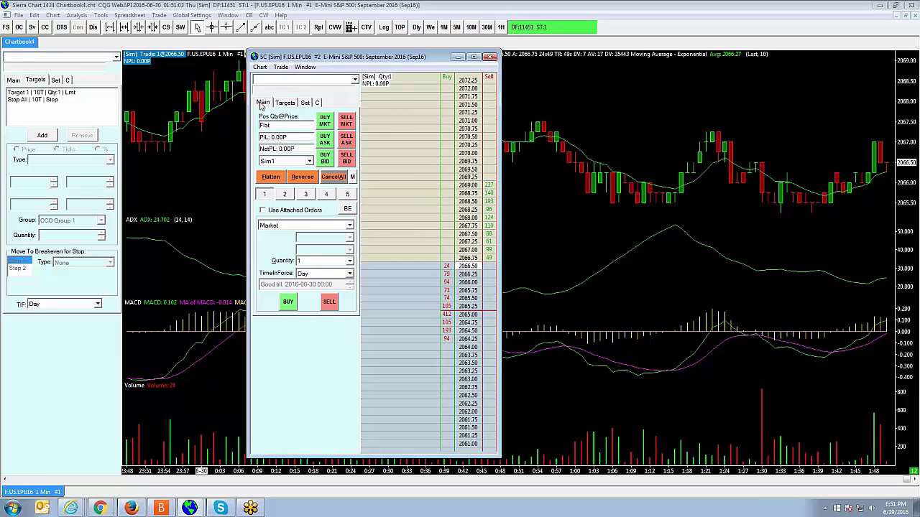
{"action": "left_click", "coordinate": [352, 178]}
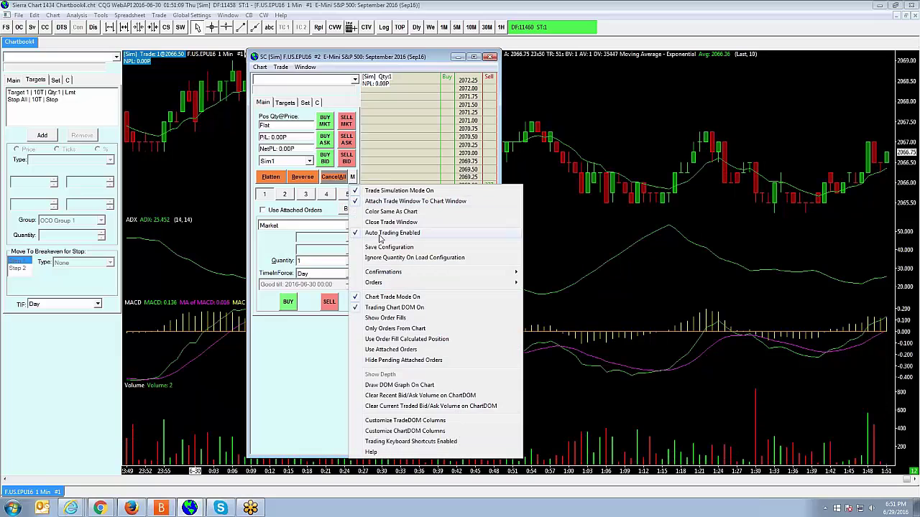
{"action": "left_click", "coordinate": [386, 248]}
{"action": "left_click_drag", "start_coordinate": [488, 144], "coordinate": [421, 117]}
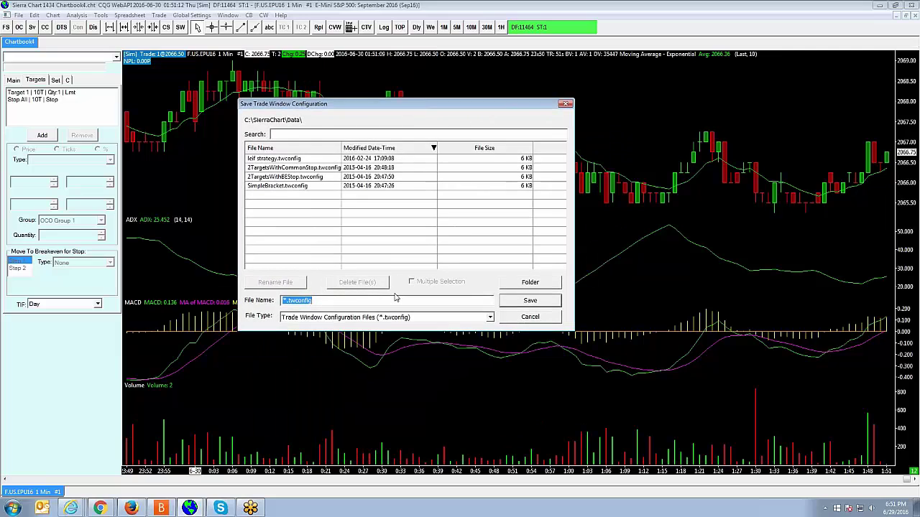
{"action": "type", "text": "6-29-2016"}
{"action": "left_click", "coordinate": [530, 301]}
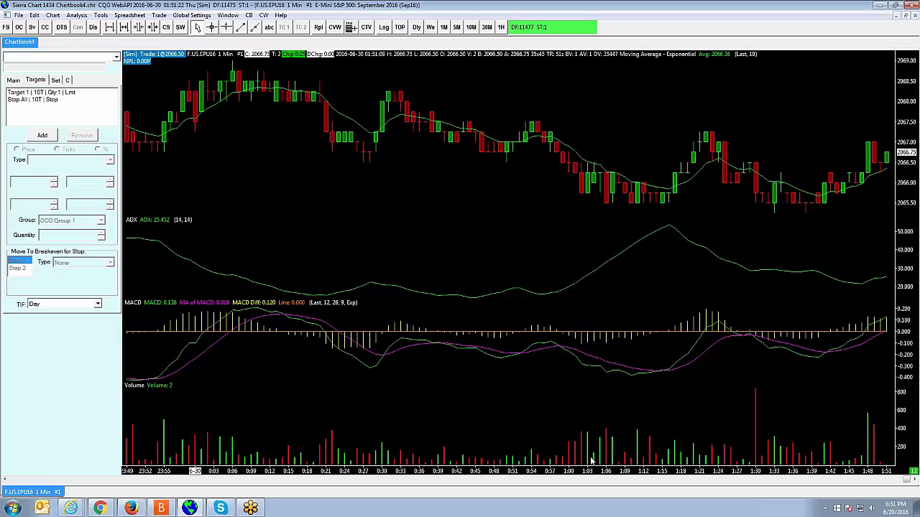
Step: Load the 6-29-2016 configuration from the trade window's configuration dropdown
{"action": "left_click", "coordinate": [116, 56]}
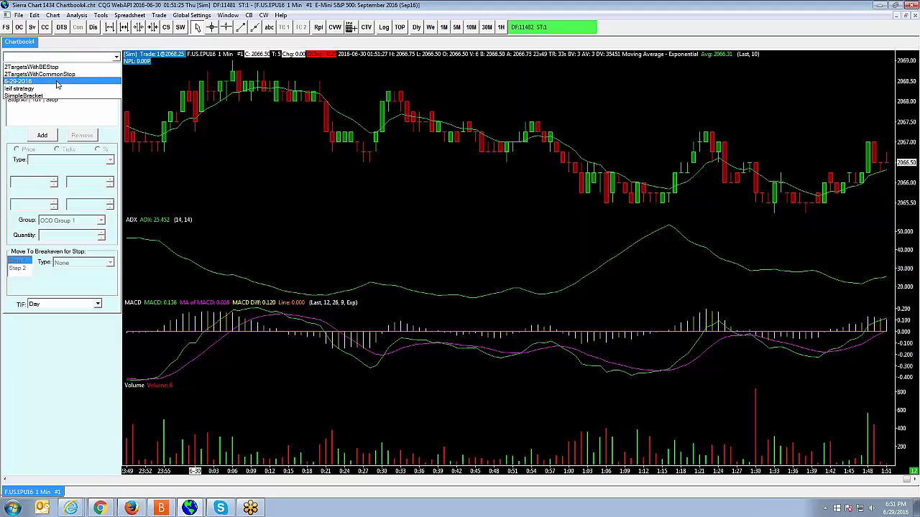
{"action": "left_click", "coordinate": [57, 81]}
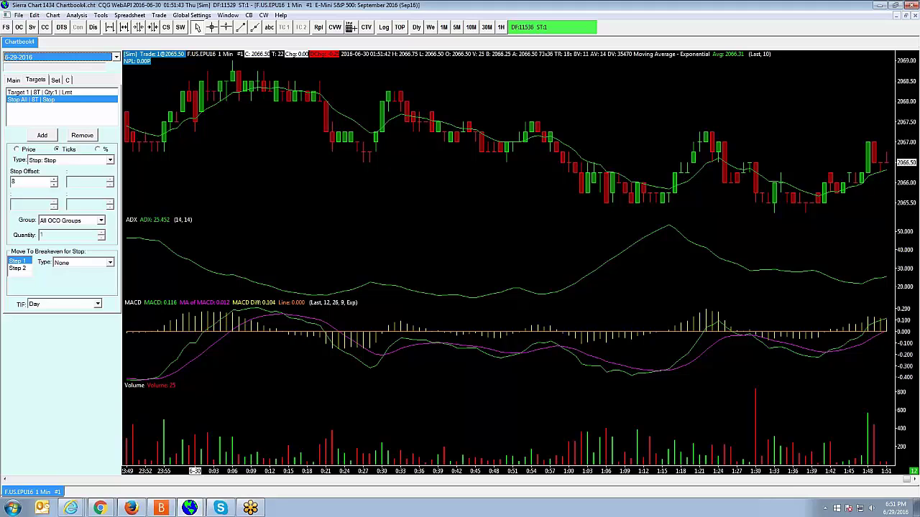
Step: Add two more limit targets on the Targets tab, making three in total
{"action": "left_click", "coordinate": [37, 80]}
{"action": "left_click", "coordinate": [35, 92]}
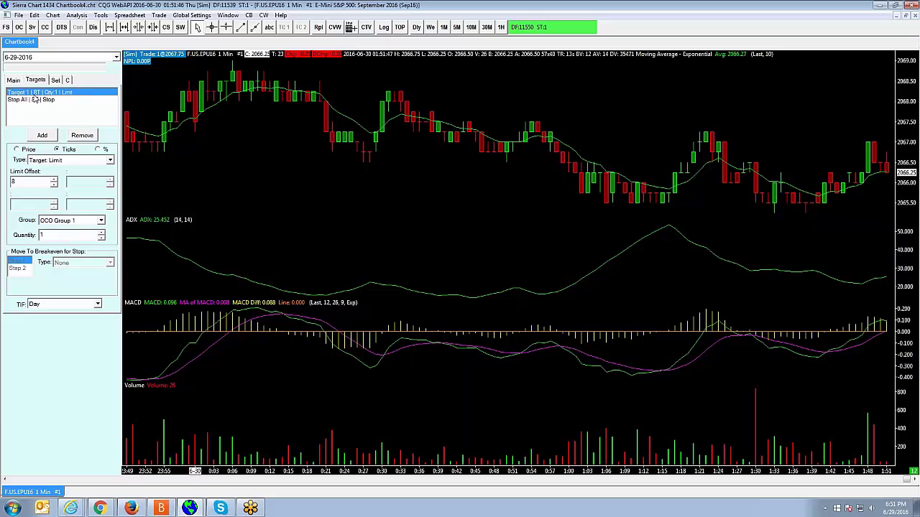
{"action": "left_click", "coordinate": [27, 99]}
{"action": "left_click", "coordinate": [36, 93]}
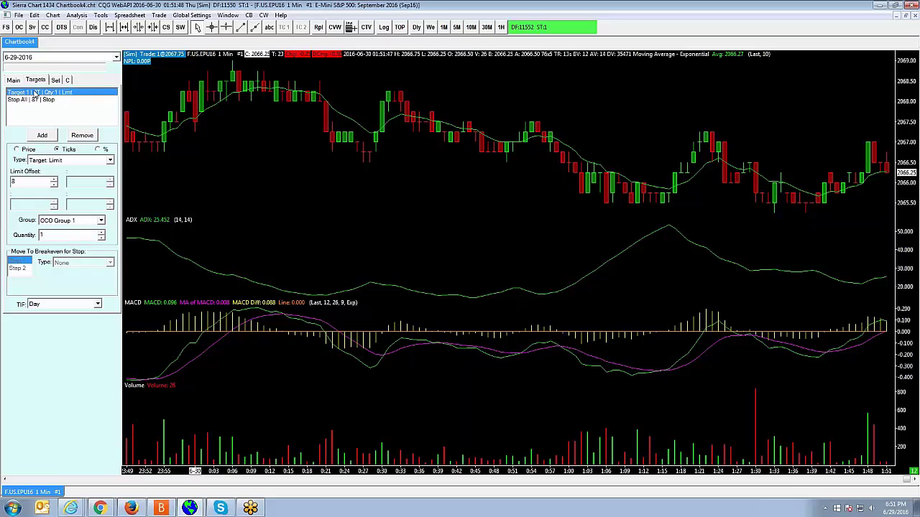
{"action": "left_click", "coordinate": [42, 136]}
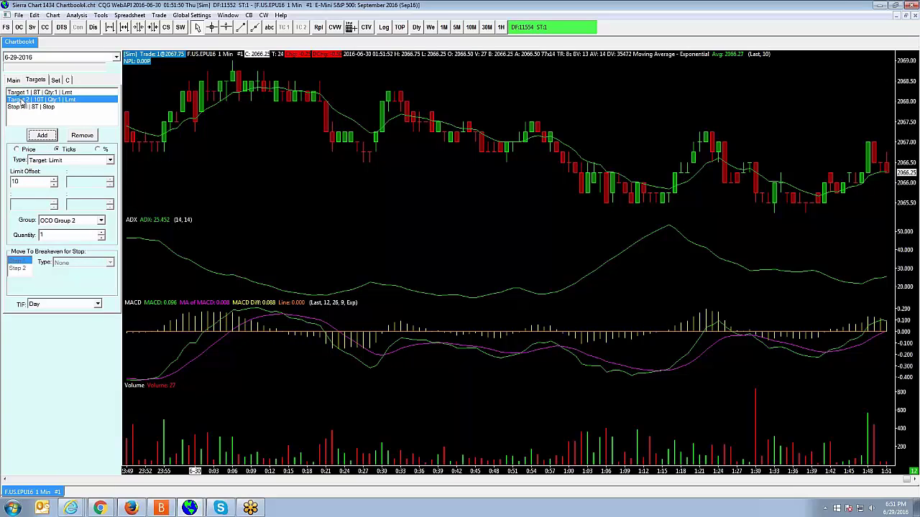
{"action": "left_click", "coordinate": [28, 99]}
{"action": "left_click", "coordinate": [42, 136]}
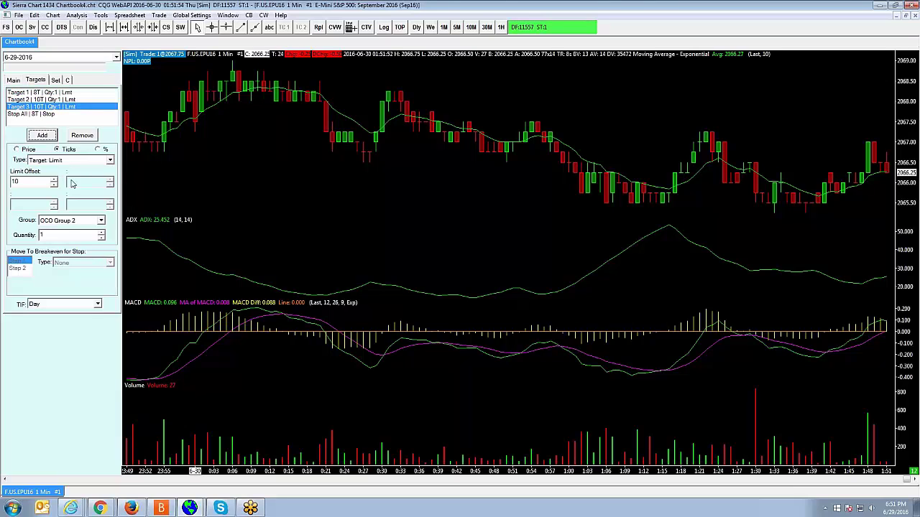
Step: Set the Limit Offsets of Targets 1, 2 and 3 to 4, 8 and 12 ticks
{"action": "left_click", "coordinate": [28, 94]}
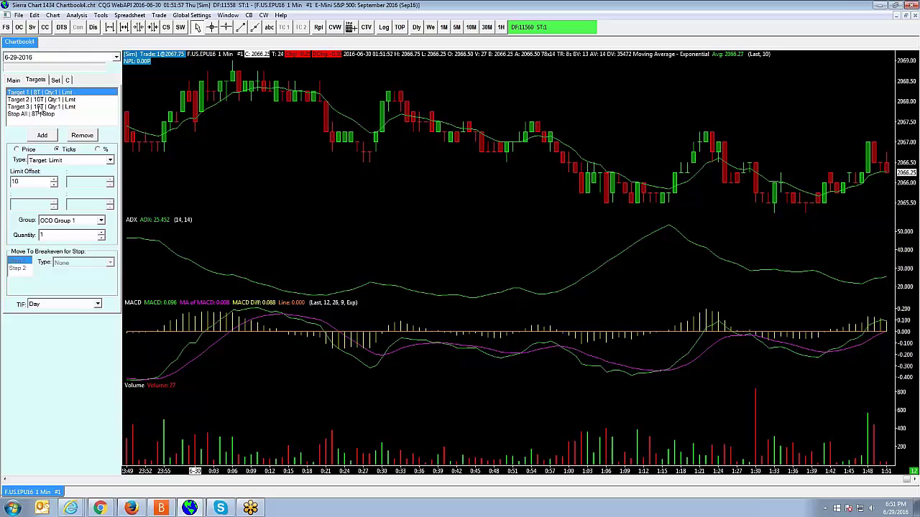
{"action": "double_click", "coordinate": [43, 181]}
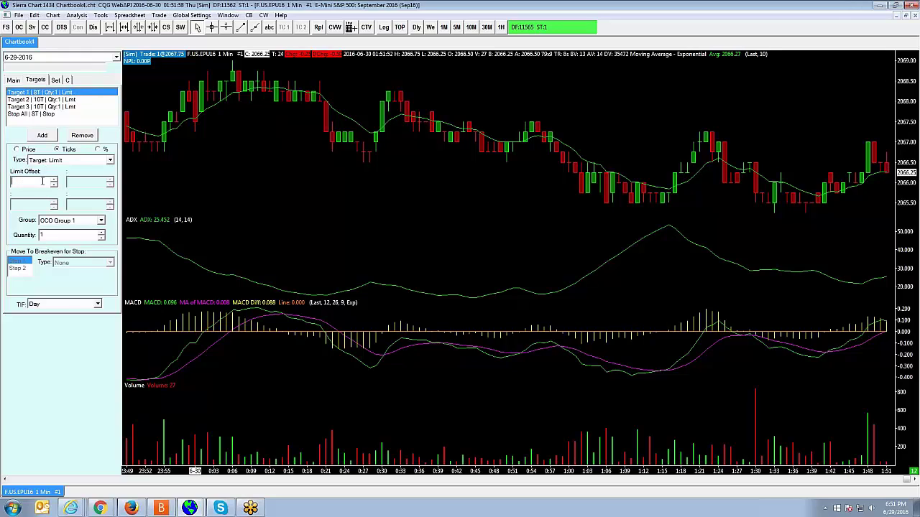
{"action": "type", "text": "4"}
{"action": "left_click", "coordinate": [14, 100]}
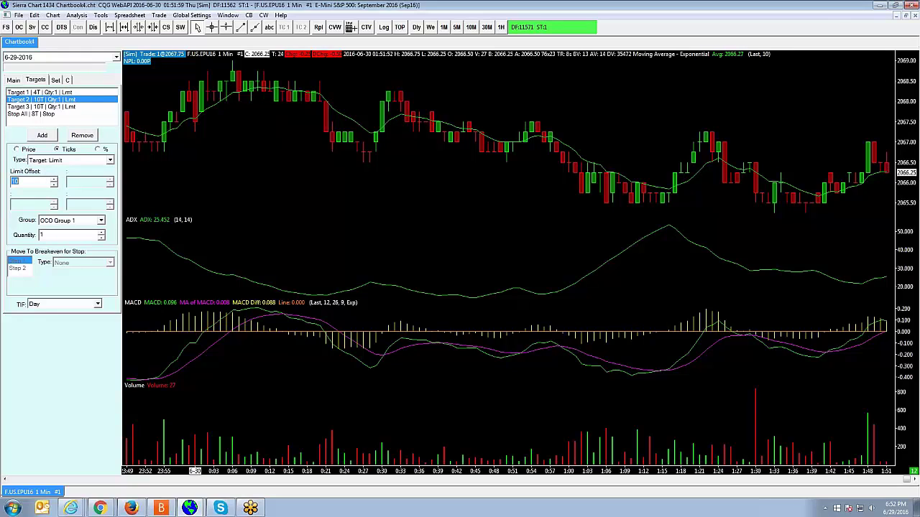
{"action": "type", "text": "8"}
{"action": "left_click", "coordinate": [25, 108]}
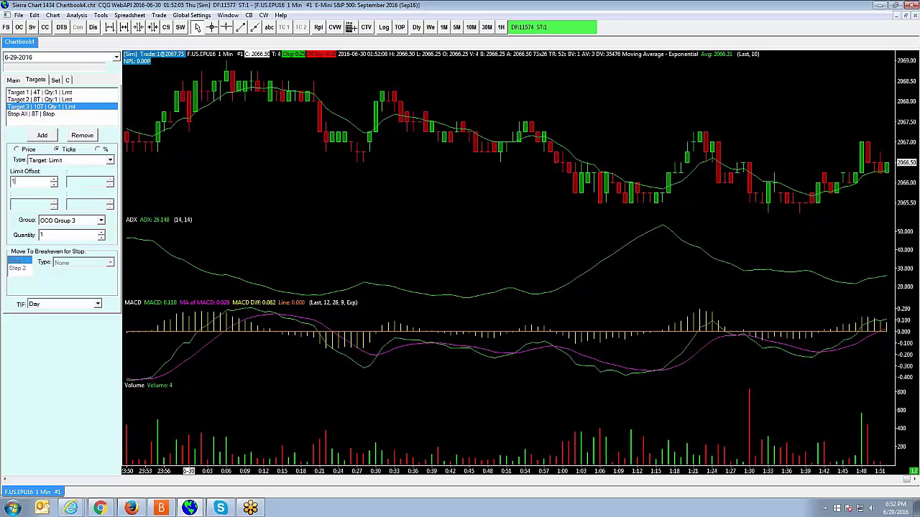
{"action": "type", "text": "12"}
{"action": "left_click", "coordinate": [19, 115]}
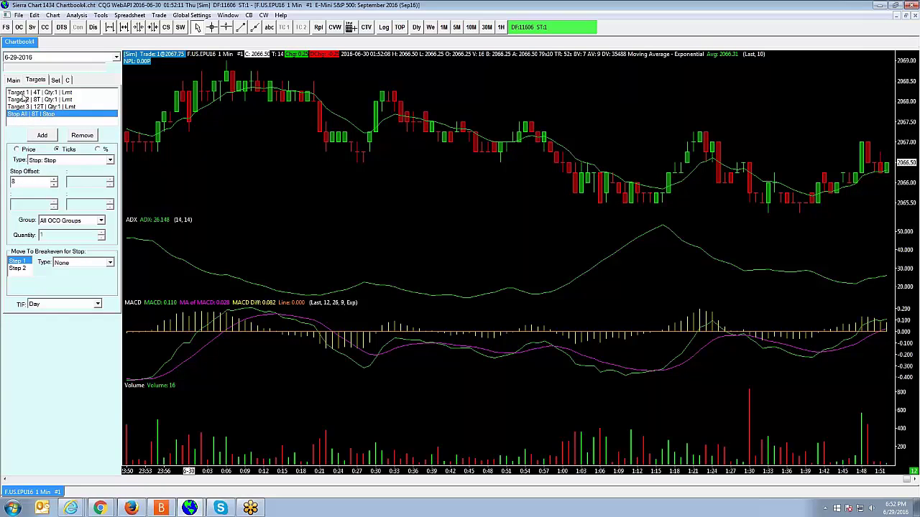
{"action": "left_click", "coordinate": [22, 93]}
{"action": "key", "text": "Down"}
{"action": "key", "text": "Down"}
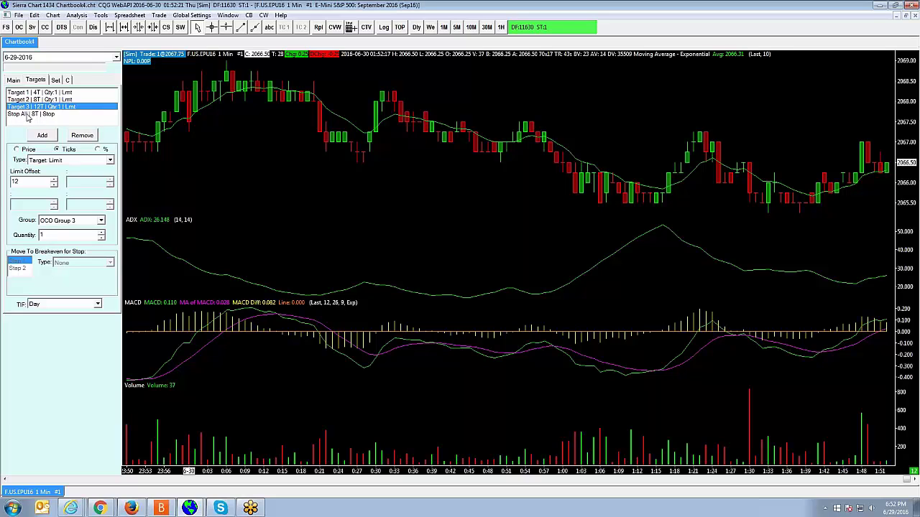
{"action": "left_click", "coordinate": [14, 79]}
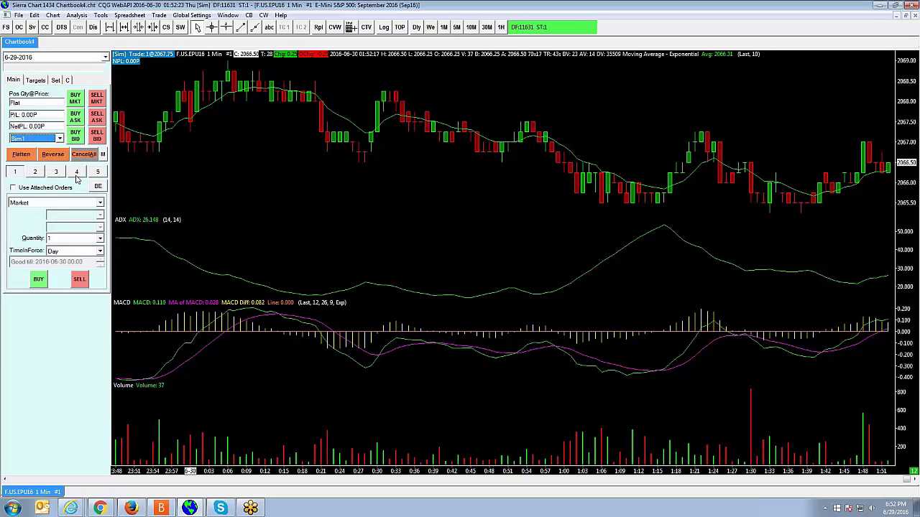
Step: Save the trade window configuration under the file name 'Multi-level Bracket'
{"action": "left_click", "coordinate": [104, 155]}
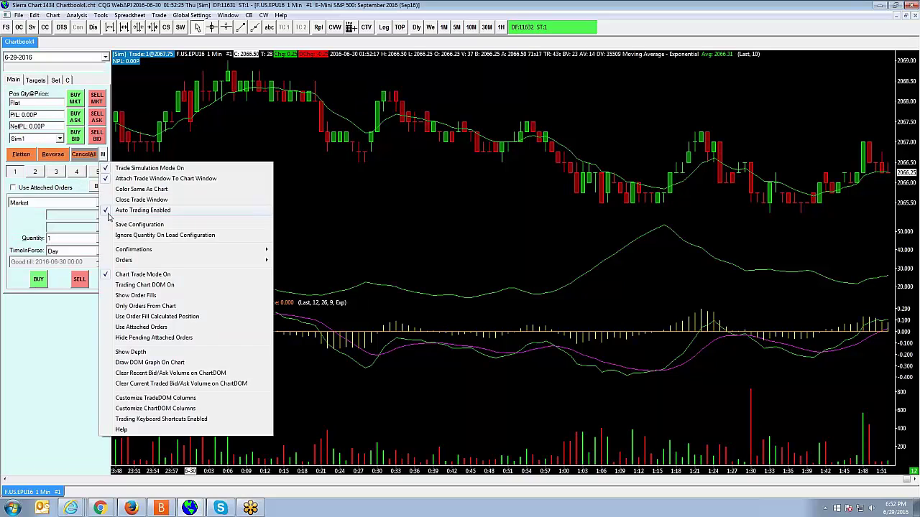
{"action": "left_click", "coordinate": [135, 227]}
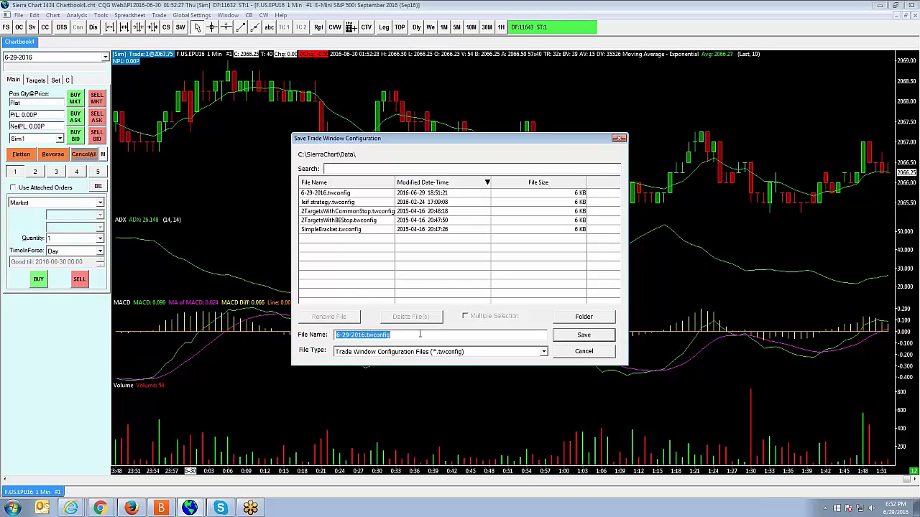
{"action": "key", "text": "BackSpace"}
{"action": "type", "text": "Multi-level Bracket"}
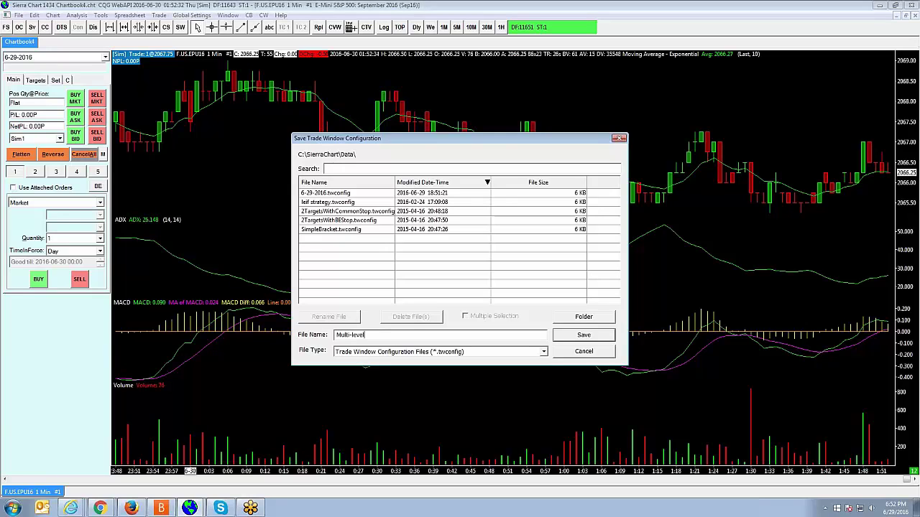
{"action": "left_click", "coordinate": [596, 336]}
{"action": "double_click", "coordinate": [61, 239]}
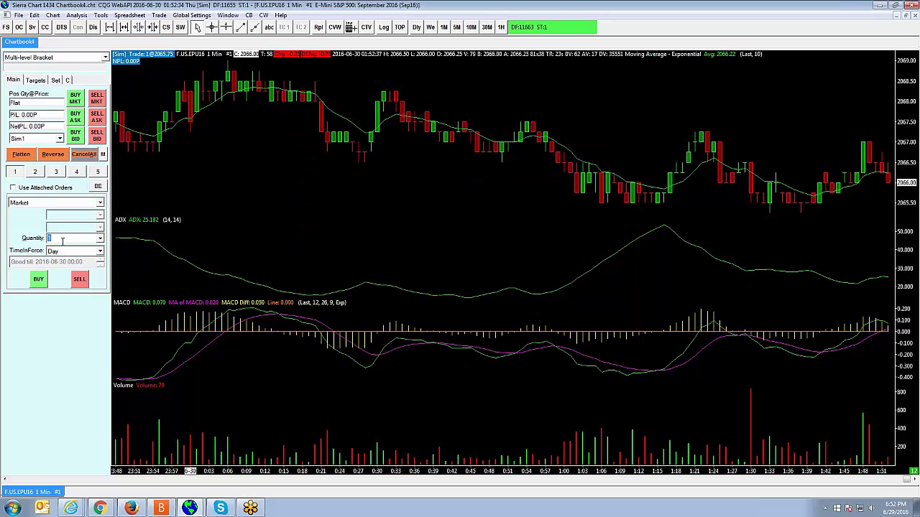
{"action": "type", "text": "3"}
{"action": "left_click", "coordinate": [13, 188]}
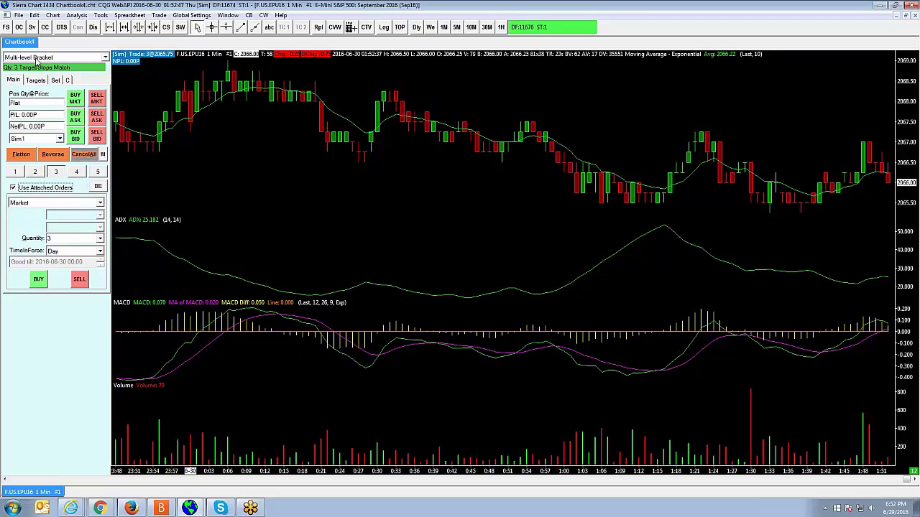
{"action": "left_click", "coordinate": [105, 58]}
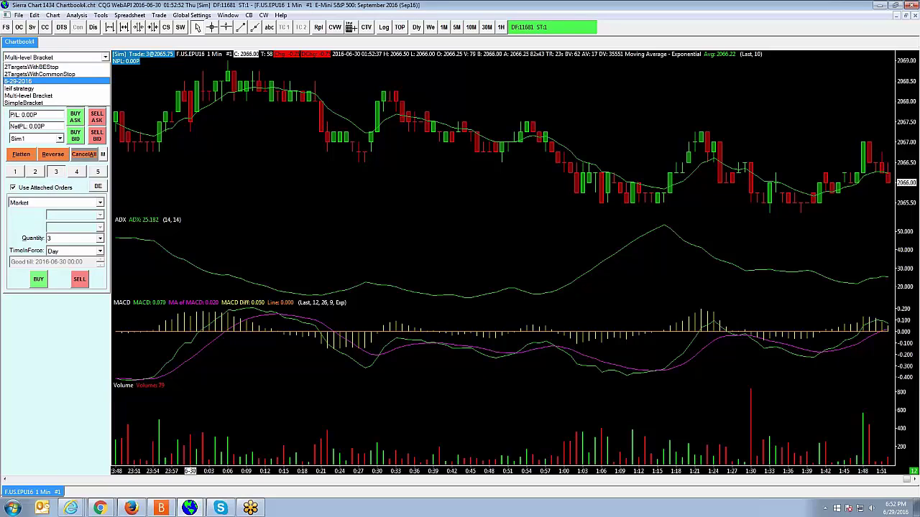
{"action": "left_click", "coordinate": [33, 96]}
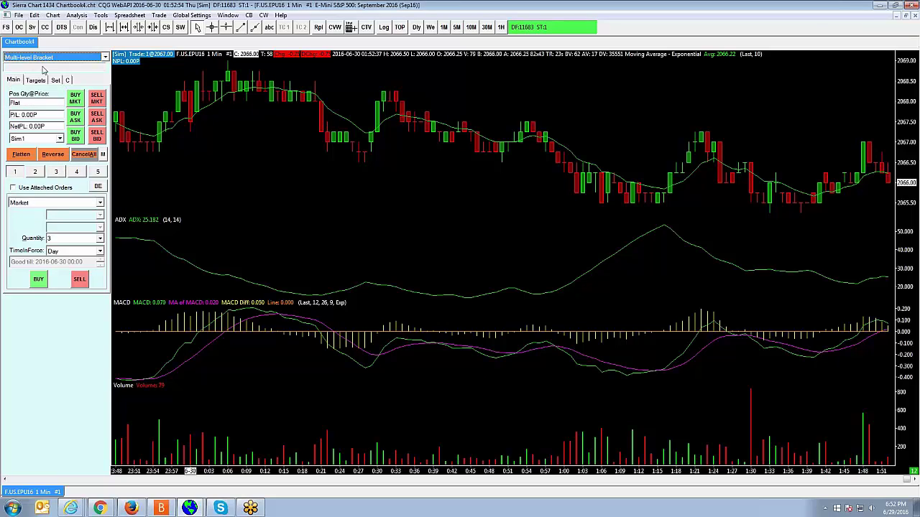
{"action": "left_click", "coordinate": [104, 58]}
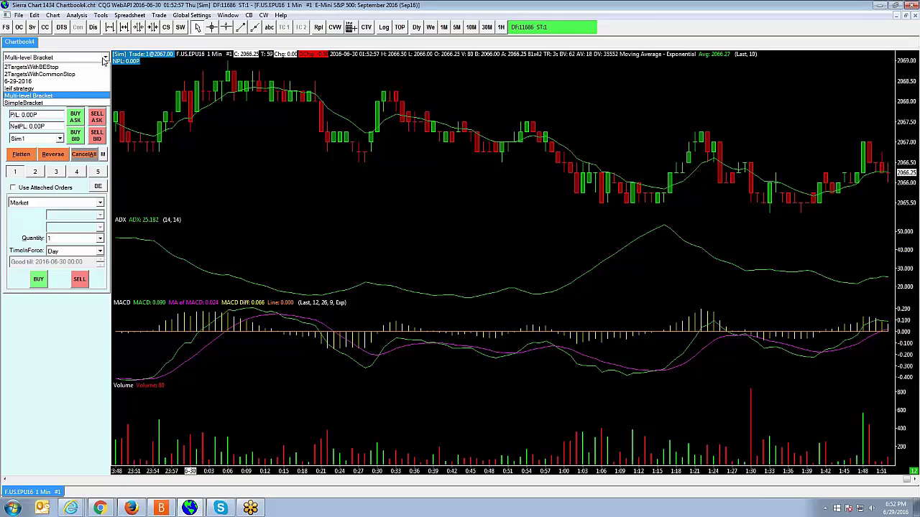
{"action": "left_click", "coordinate": [415, 5]}
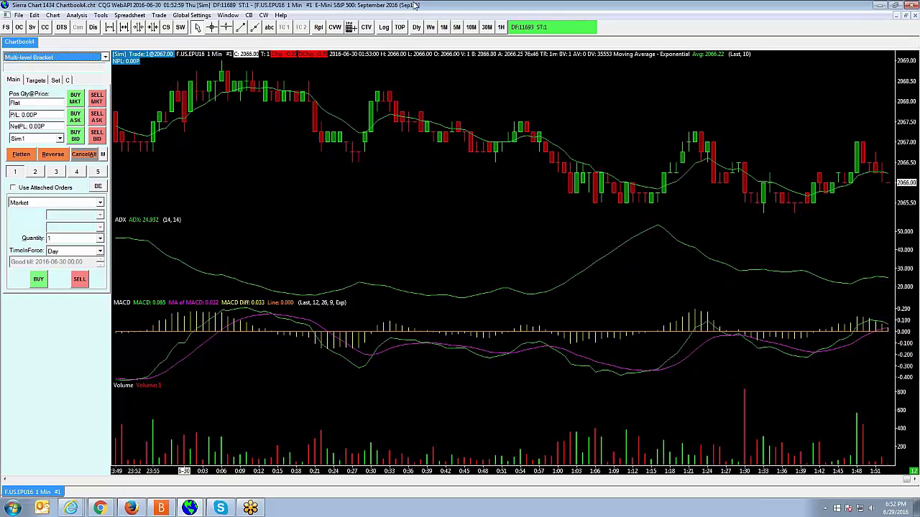